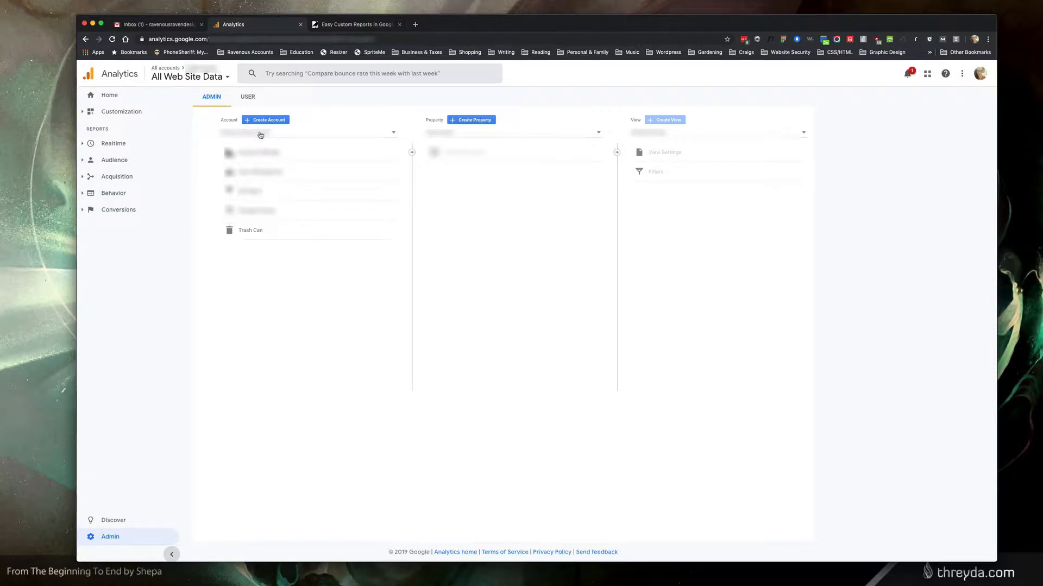
Look through the list of available Analytics accounts
{"action": "left_click", "coordinate": [260, 135]}
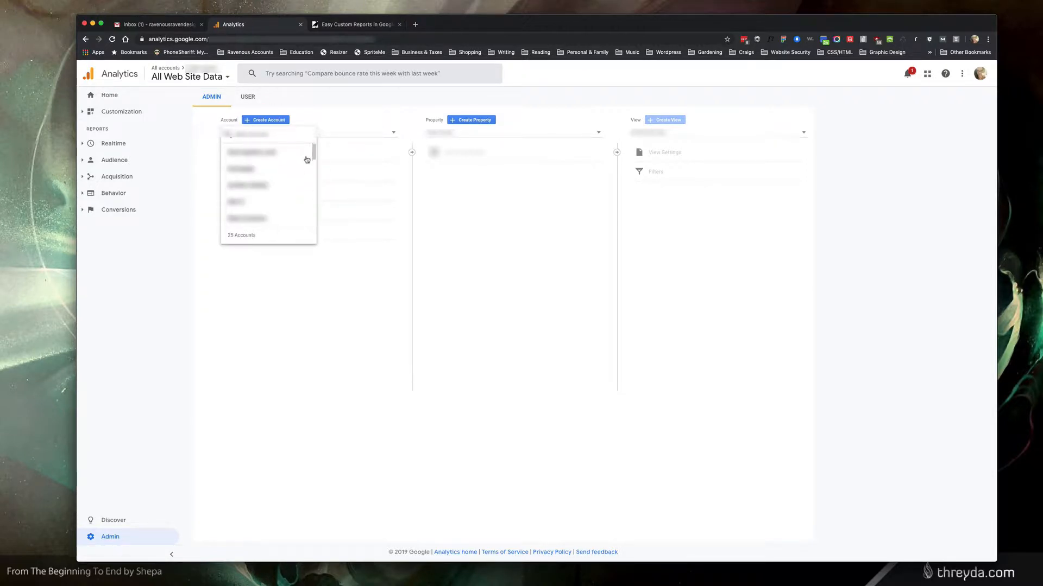
{"action": "scroll", "coordinate": [260, 184], "scroll_direction": "down", "scroll_amount": 3}
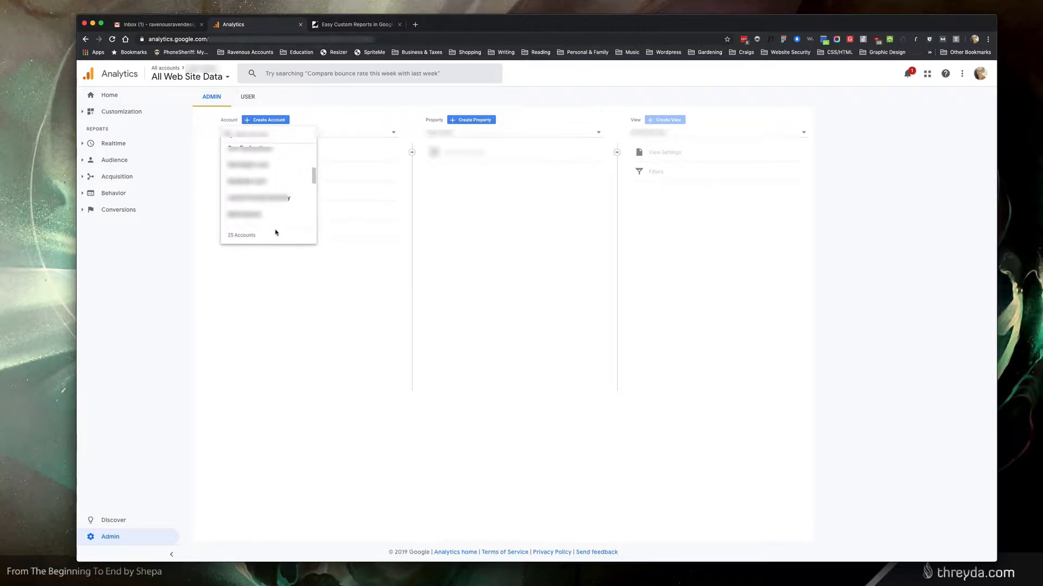
{"action": "scroll", "coordinate": [274, 198], "scroll_direction": "up", "scroll_amount": 3}
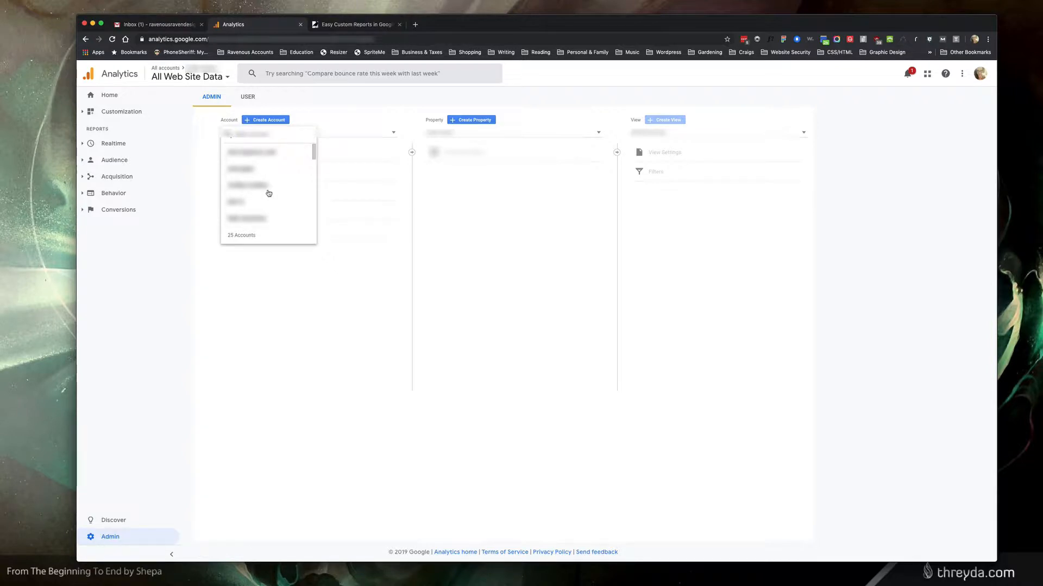
{"action": "scroll", "coordinate": [269, 194], "scroll_direction": "down", "scroll_amount": 5}
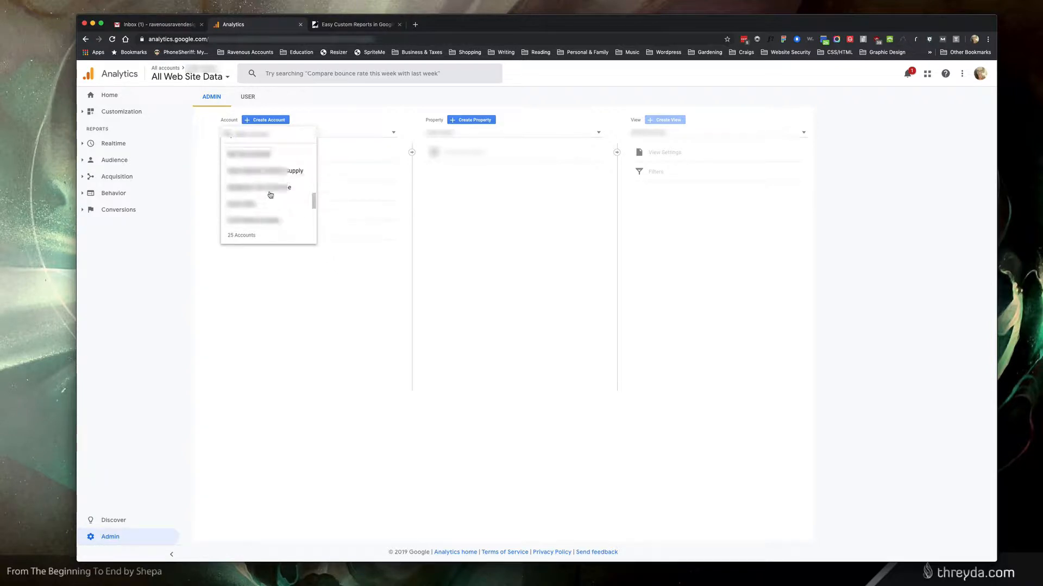
{"action": "scroll", "coordinate": [270, 195], "scroll_direction": "up", "scroll_amount": 5}
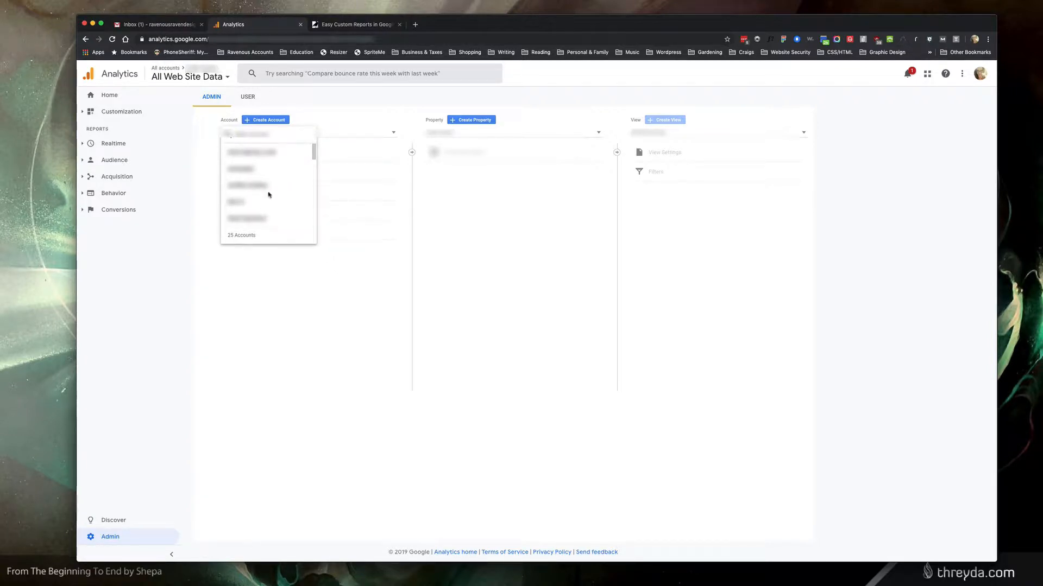
{"action": "left_click", "coordinate": [329, 110]}
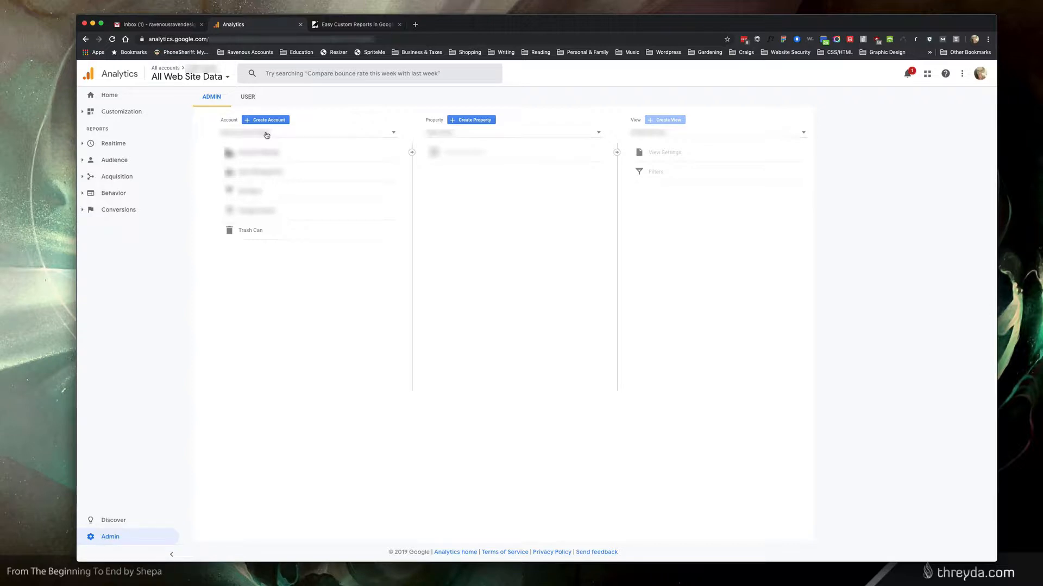
{"action": "left_click", "coordinate": [469, 121]}
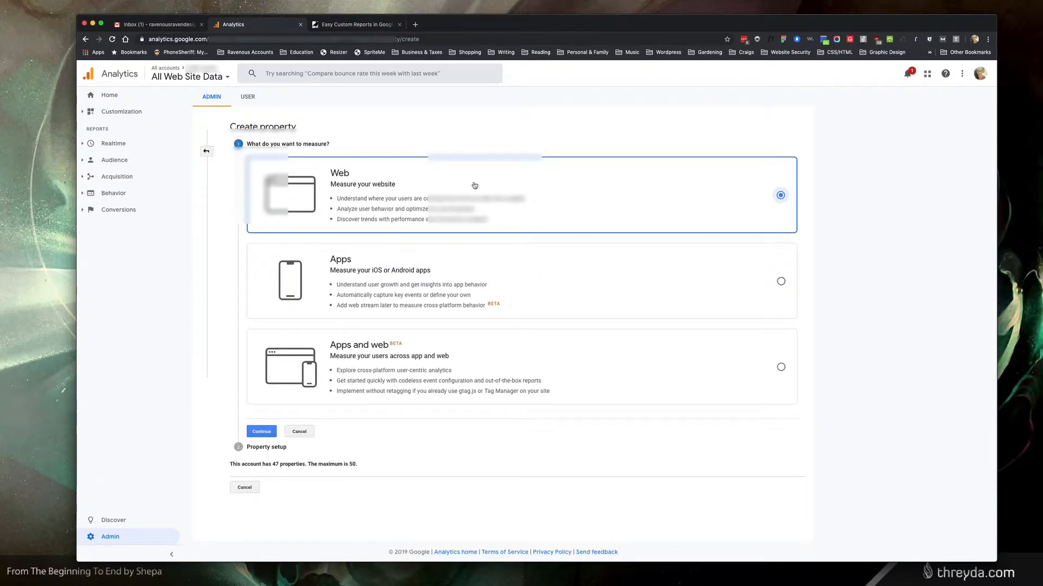
{"action": "left_click", "coordinate": [268, 429]}
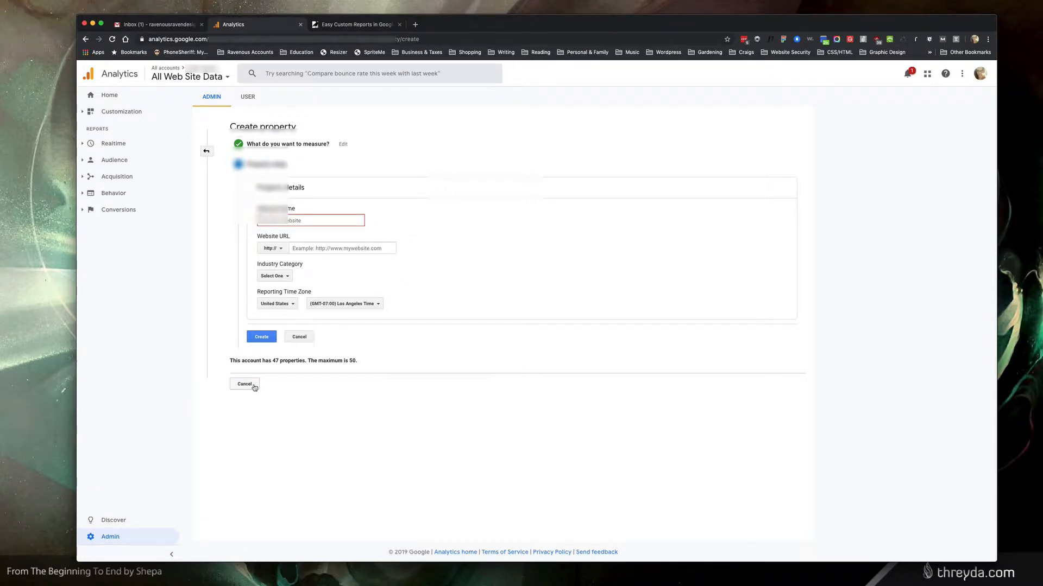
{"action": "left_click", "coordinate": [207, 152]}
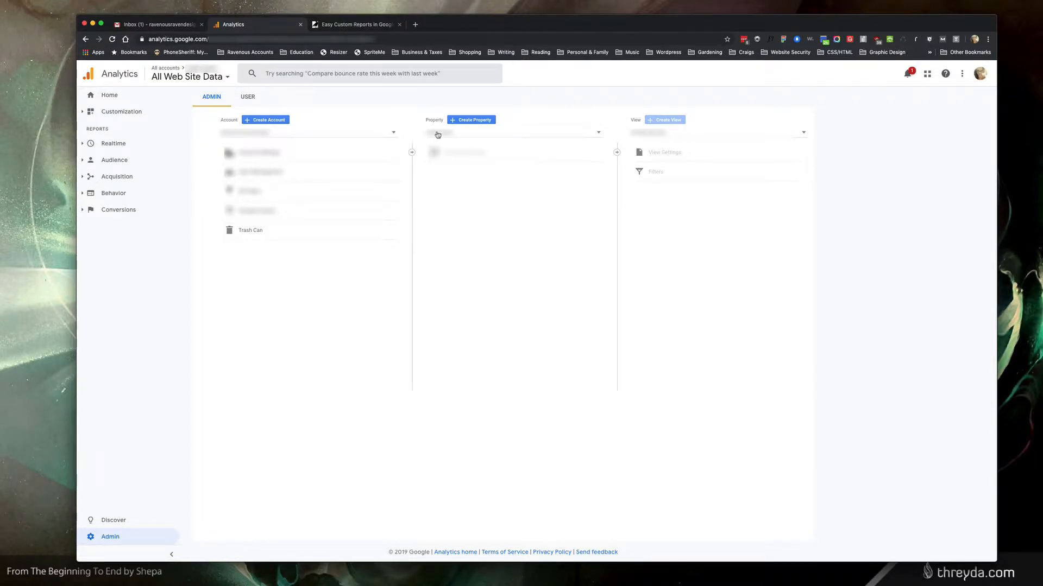
Select the Rio Wellness property from the account's list of properties
{"action": "left_click", "coordinate": [438, 134]}
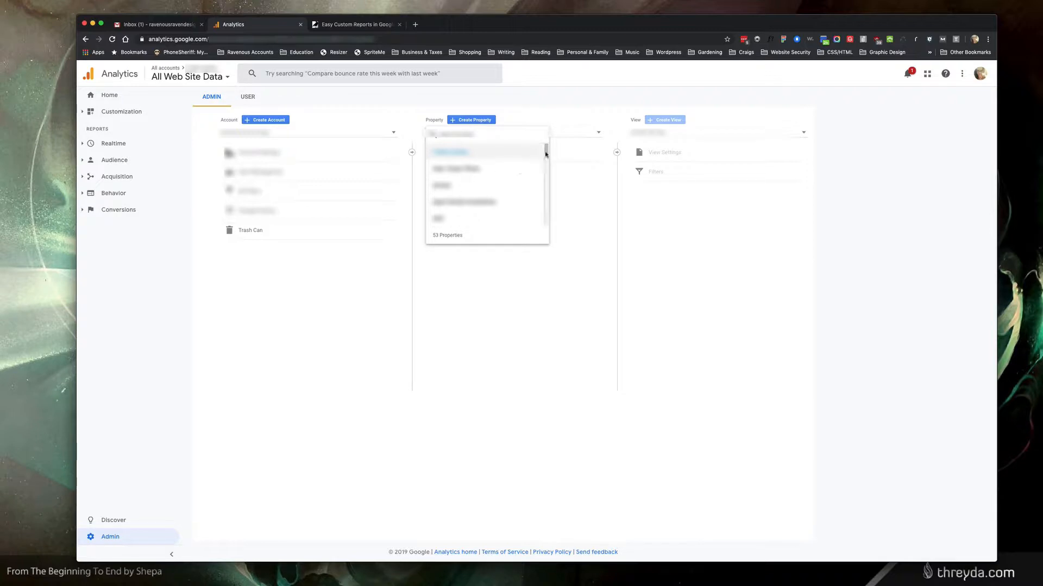
{"action": "left_click_drag", "start_coordinate": [546, 154], "coordinate": [544, 229]}
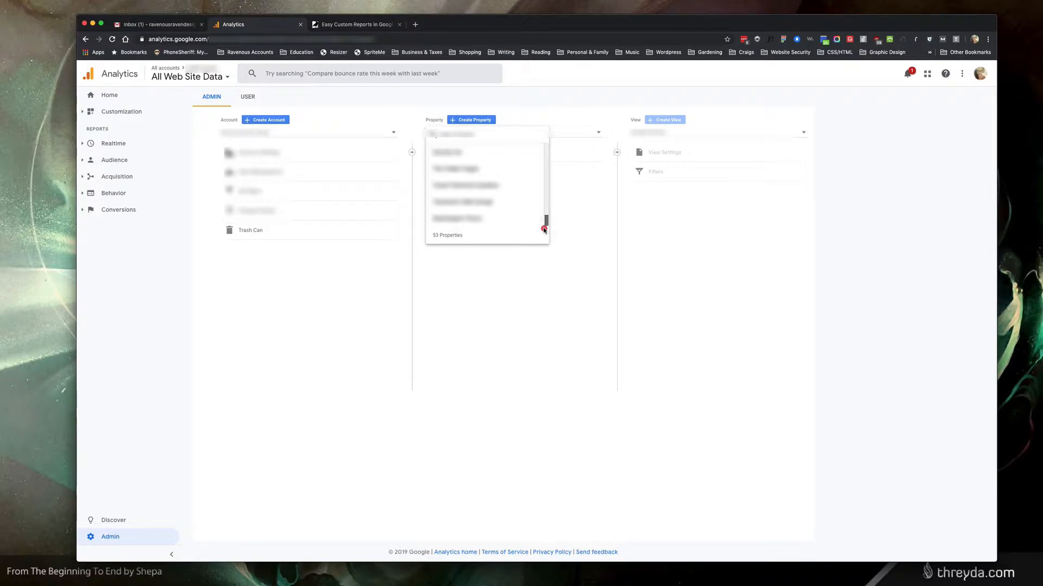
{"action": "left_click_drag", "start_coordinate": [544, 229], "coordinate": [543, 197]}
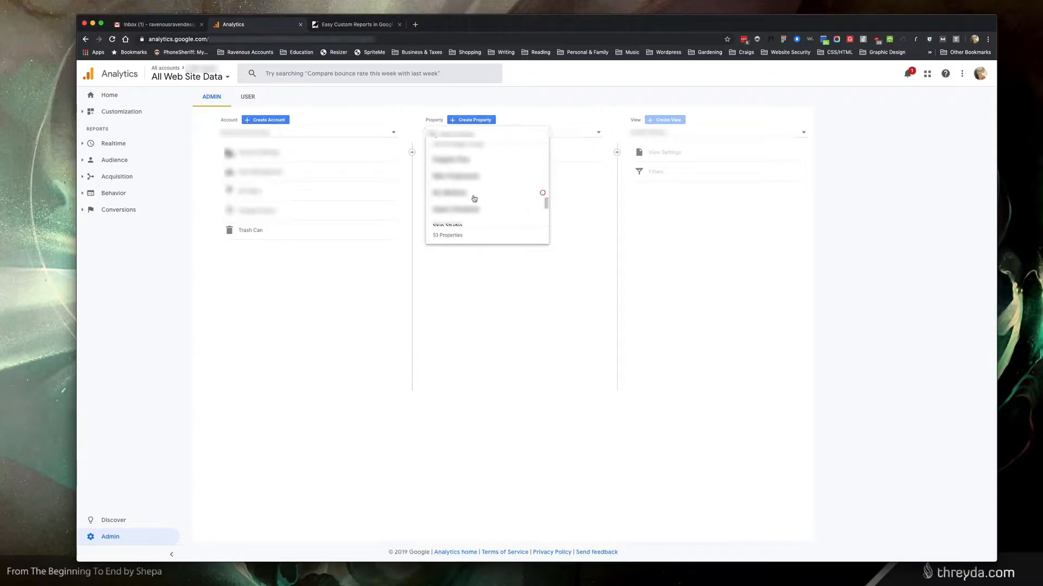
{"action": "left_click", "coordinate": [470, 197]}
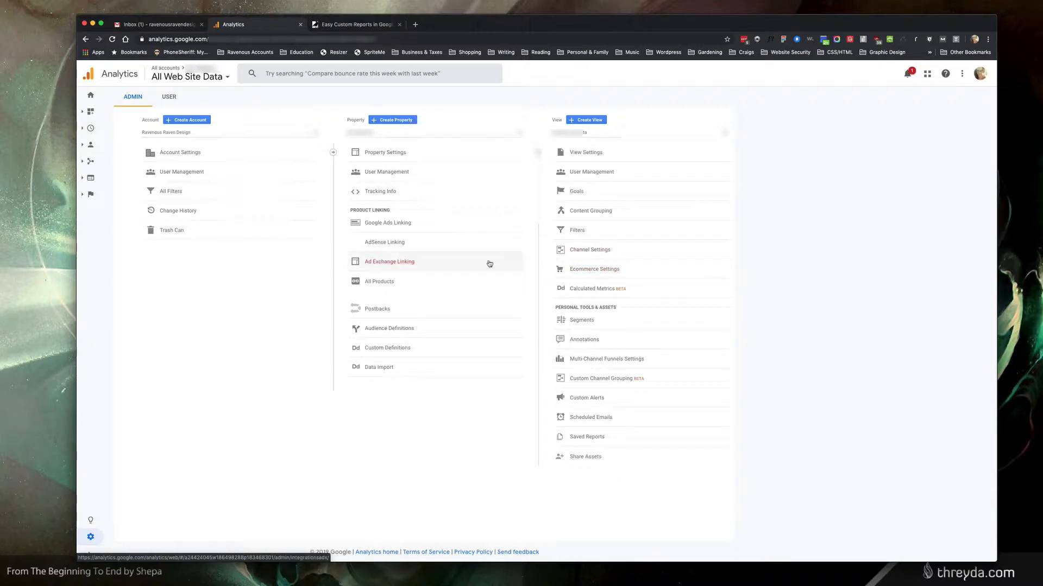
Start adding a user to the Rio Wellness property with Manage Users, Collaborate and Edit permissions enabled
{"action": "left_click", "coordinate": [436, 175]}
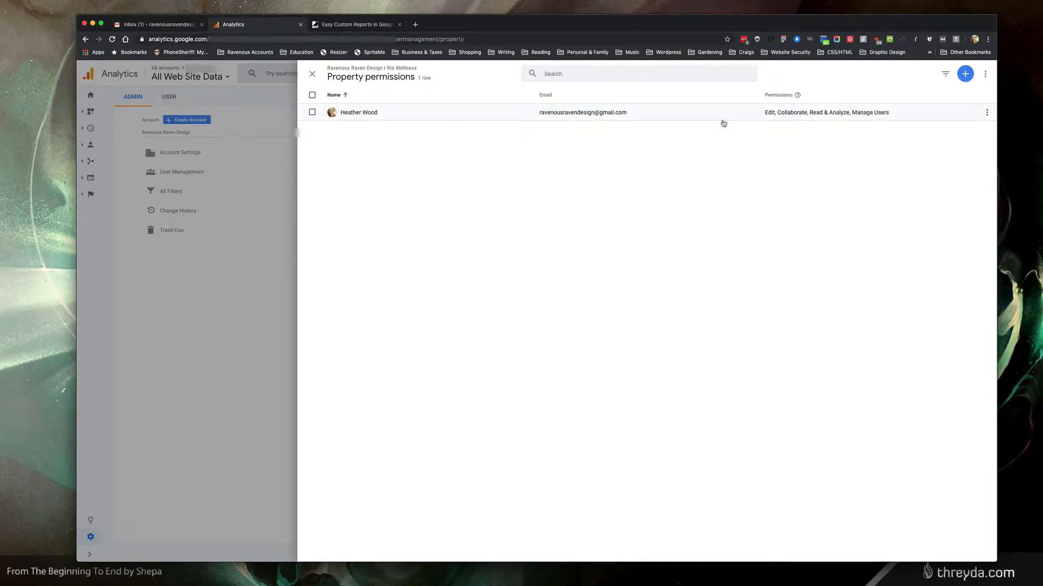
{"action": "left_click", "coordinate": [965, 77]}
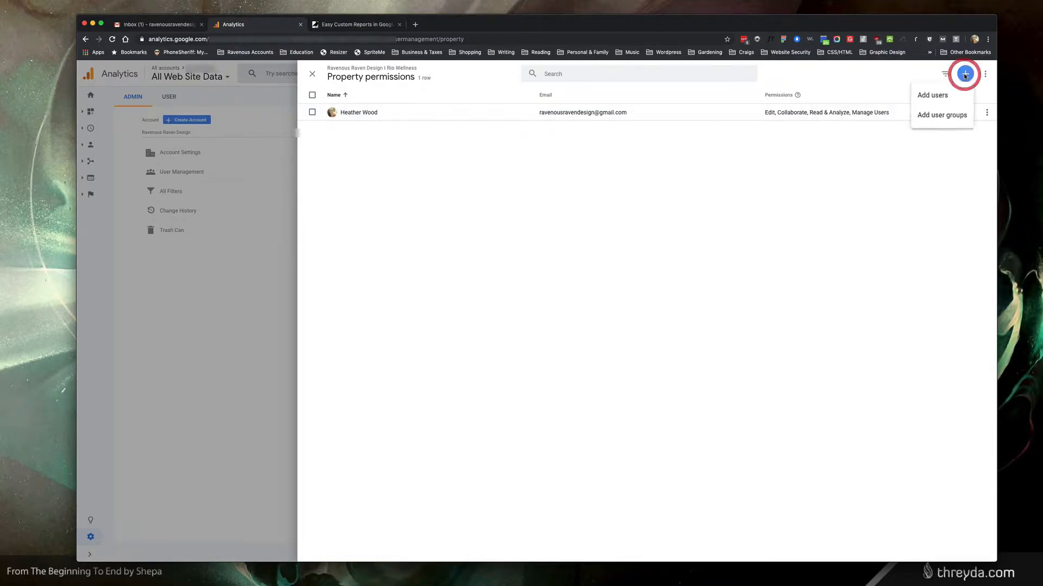
{"action": "left_click", "coordinate": [940, 97]}
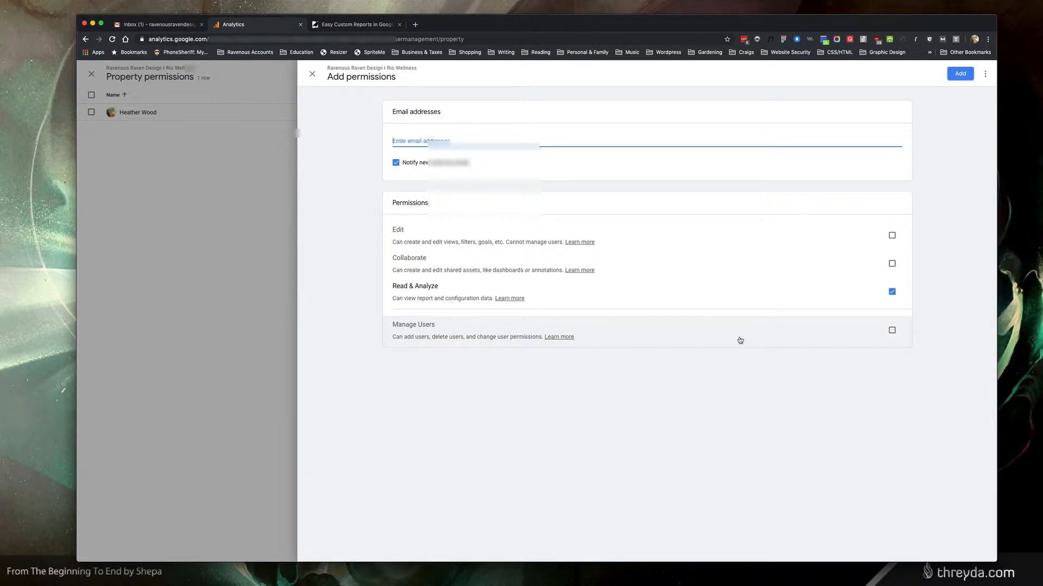
{"action": "left_click", "coordinate": [892, 330]}
{"action": "left_click", "coordinate": [891, 264]}
{"action": "left_click", "coordinate": [891, 235]}
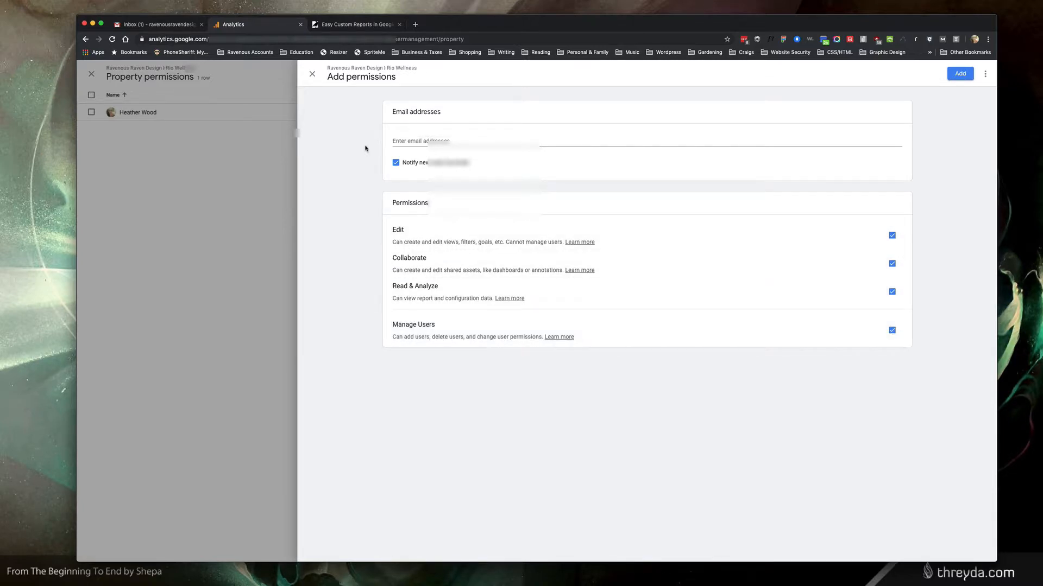
Discard the unsaved new-user permissions and return to the admin overview
{"action": "left_click", "coordinate": [313, 74]}
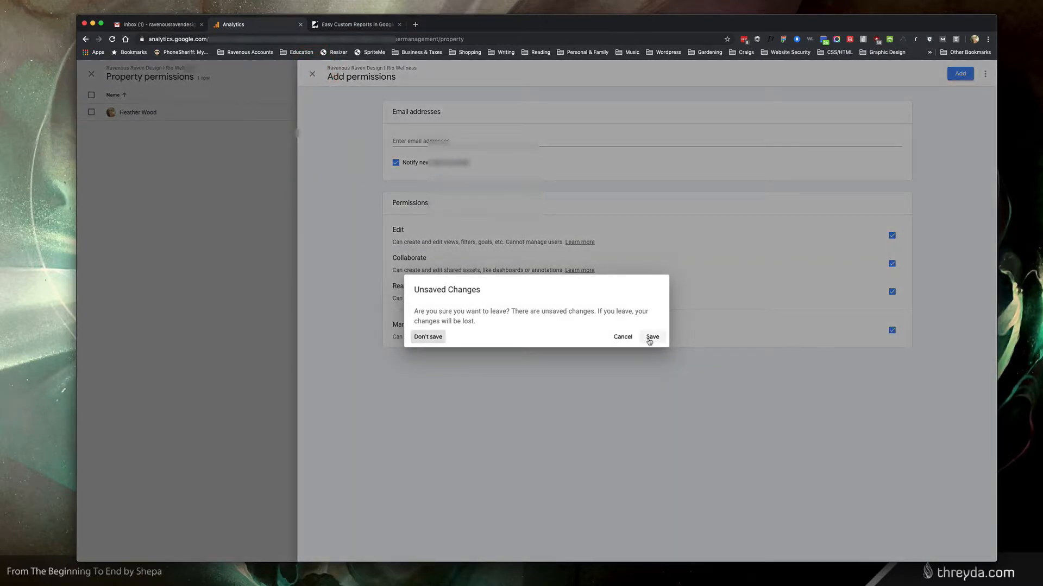
{"action": "left_click", "coordinate": [432, 337]}
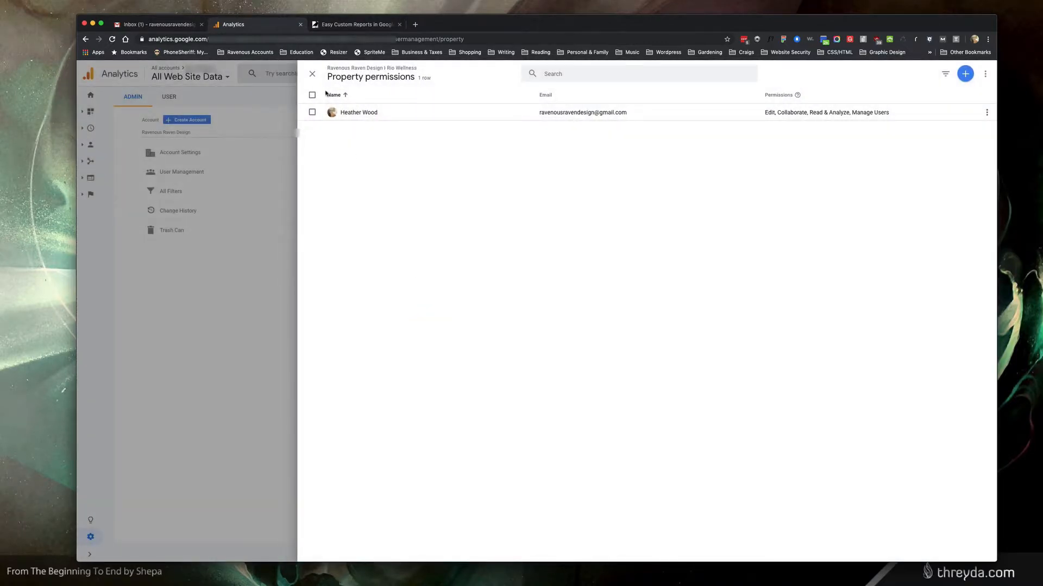
{"action": "left_click", "coordinate": [312, 74]}
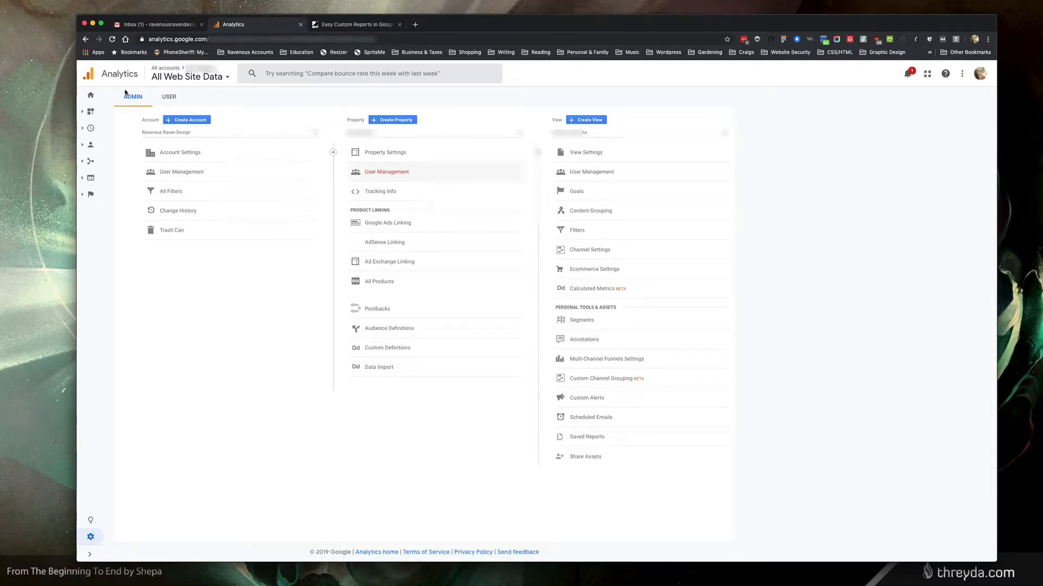
Look at the Dashboards and Custom Reports pages and check which accounts and views are available
{"action": "left_click", "coordinate": [91, 112]}
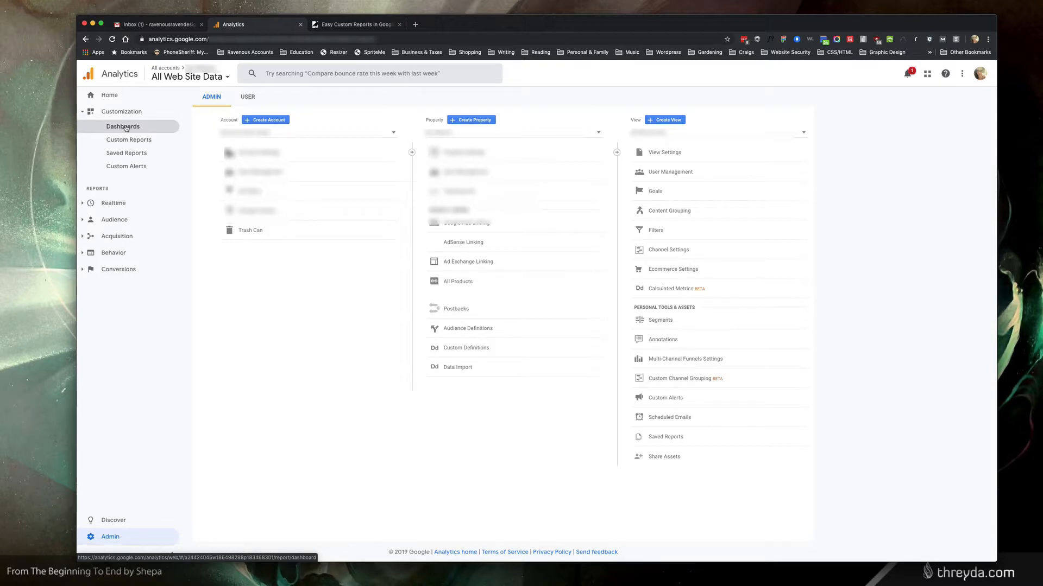
{"action": "left_click", "coordinate": [125, 127]}
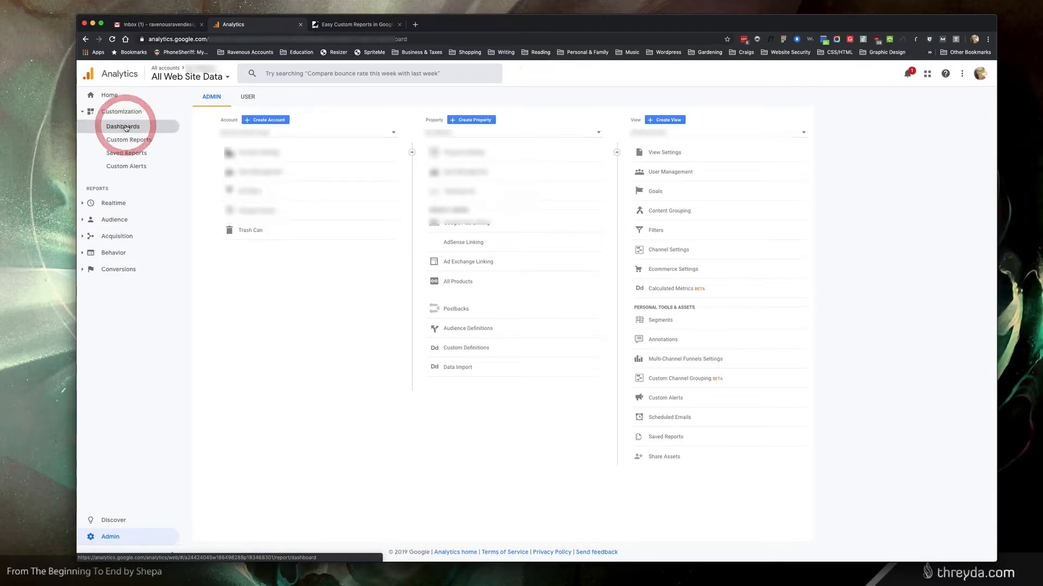
{"action": "left_click", "coordinate": [122, 140]}
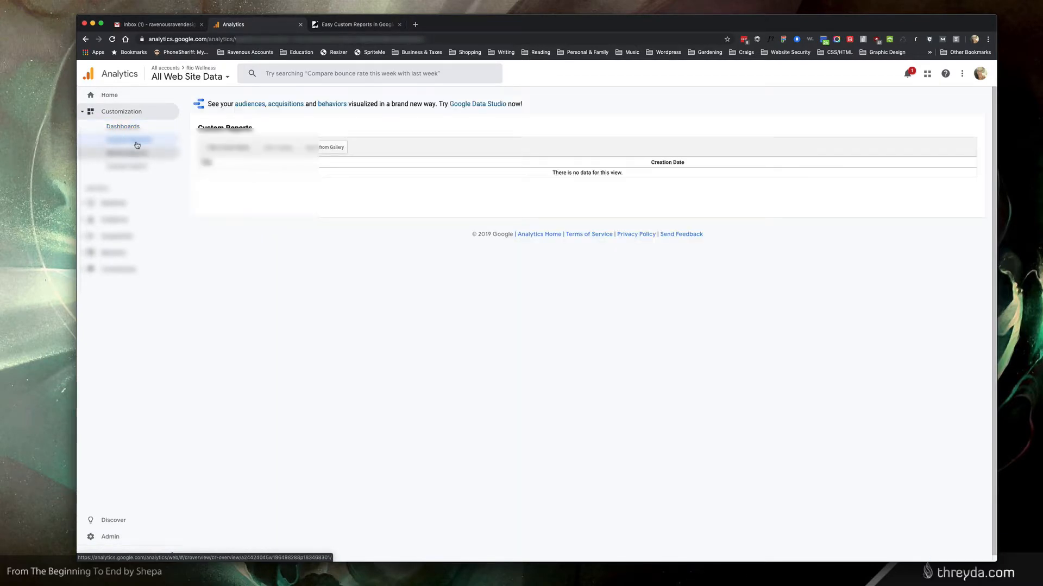
{"action": "left_click", "coordinate": [185, 78]}
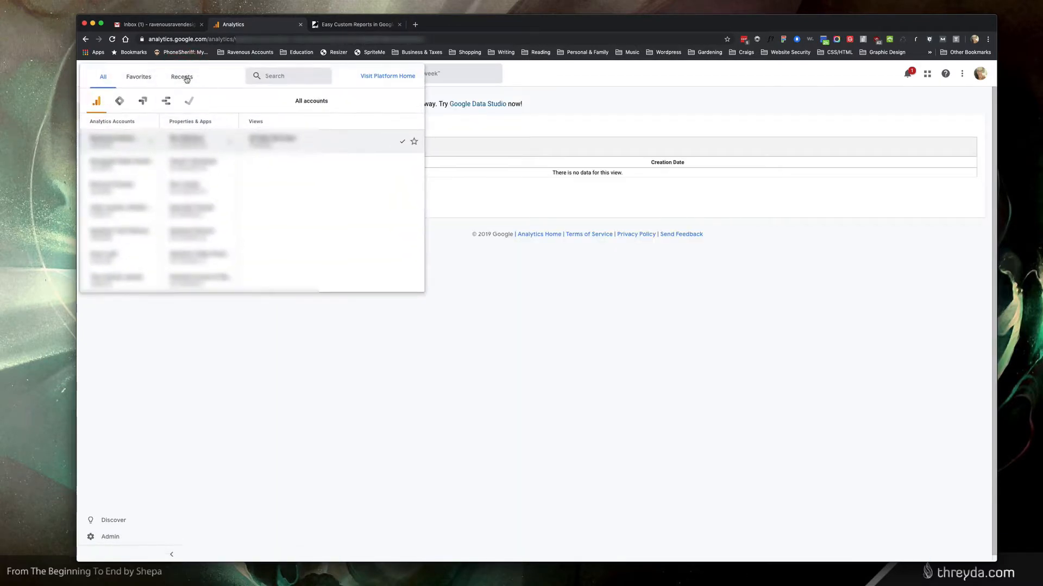
{"action": "left_click", "coordinate": [522, 373]}
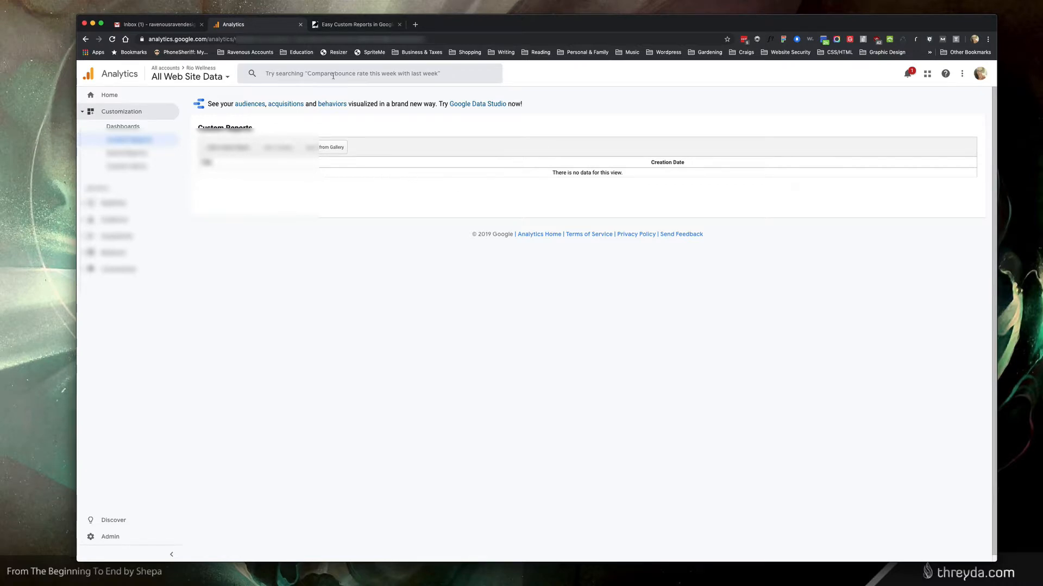
Switch to the article on custom reports for clients and follow its download link for the simple custom reports dashboard
{"action": "left_click", "coordinate": [346, 25]}
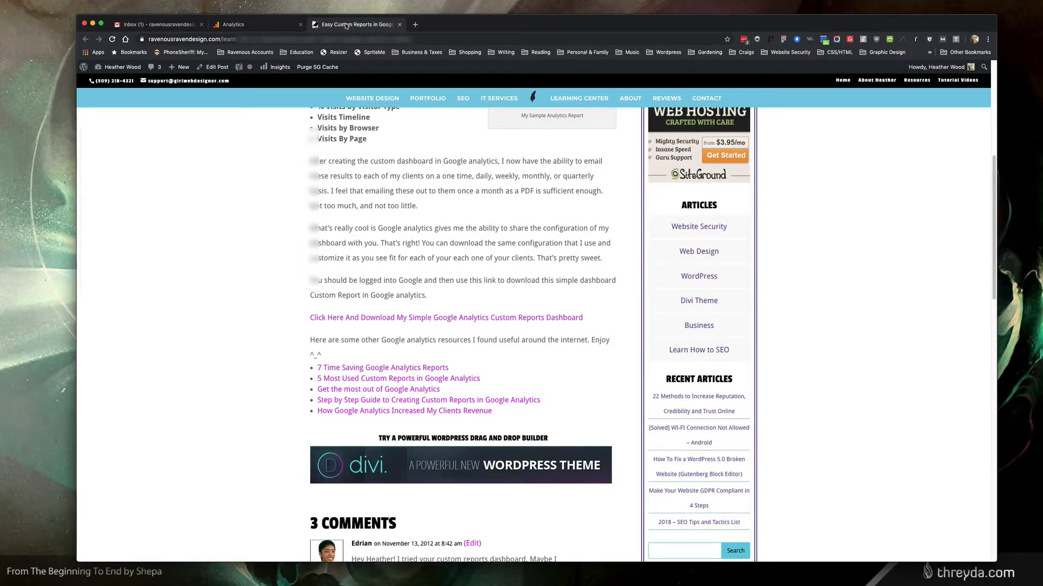
{"action": "scroll", "coordinate": [242, 288], "scroll_direction": "up", "scroll_amount": 6}
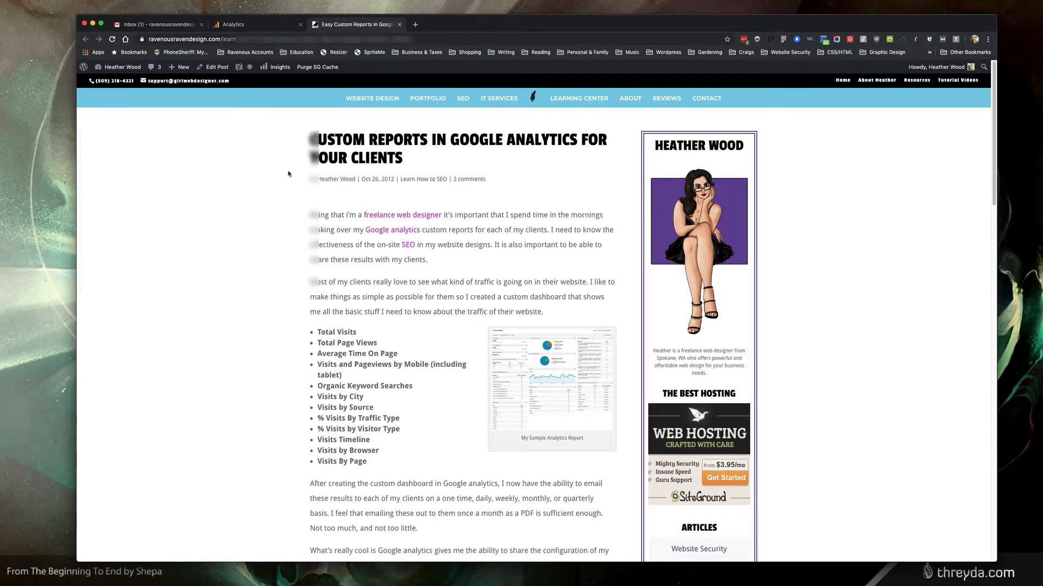
{"action": "scroll", "coordinate": [281, 278], "scroll_direction": "down", "scroll_amount": 5}
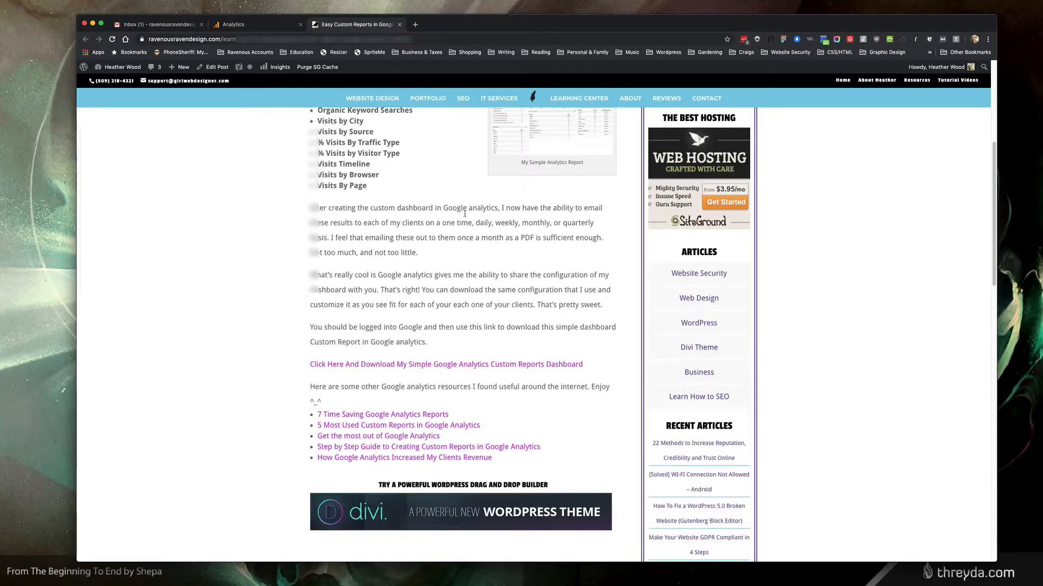
{"action": "left_click", "coordinate": [496, 364]}
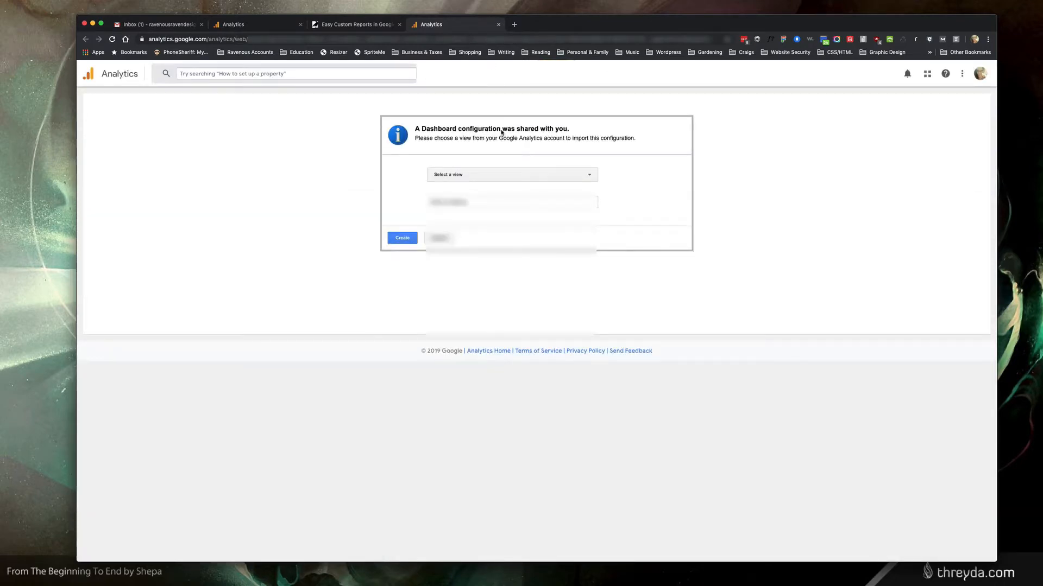
Import the shared dashboard configuration into the Rio Wellness property's All Web Site Data view
{"action": "left_click", "coordinate": [494, 176]}
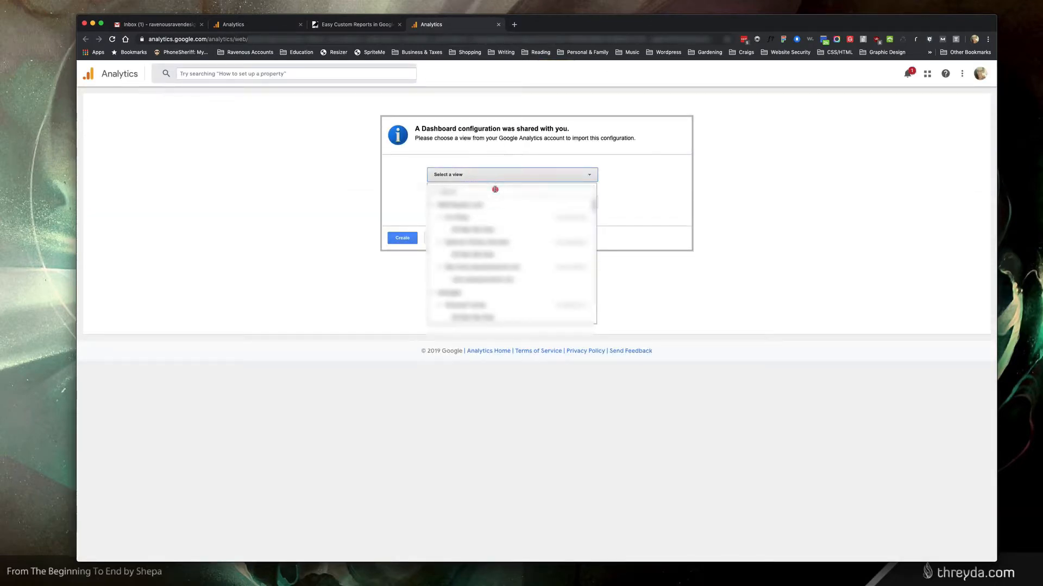
{"action": "left_click", "coordinate": [495, 189]}
{"action": "type", "text": "ra"}
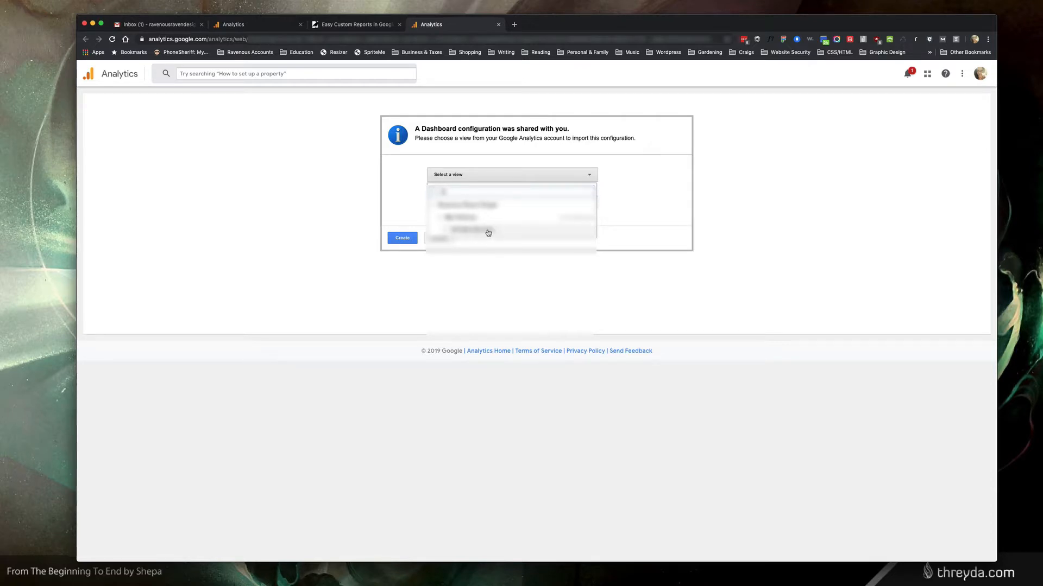
{"action": "left_click", "coordinate": [488, 230]}
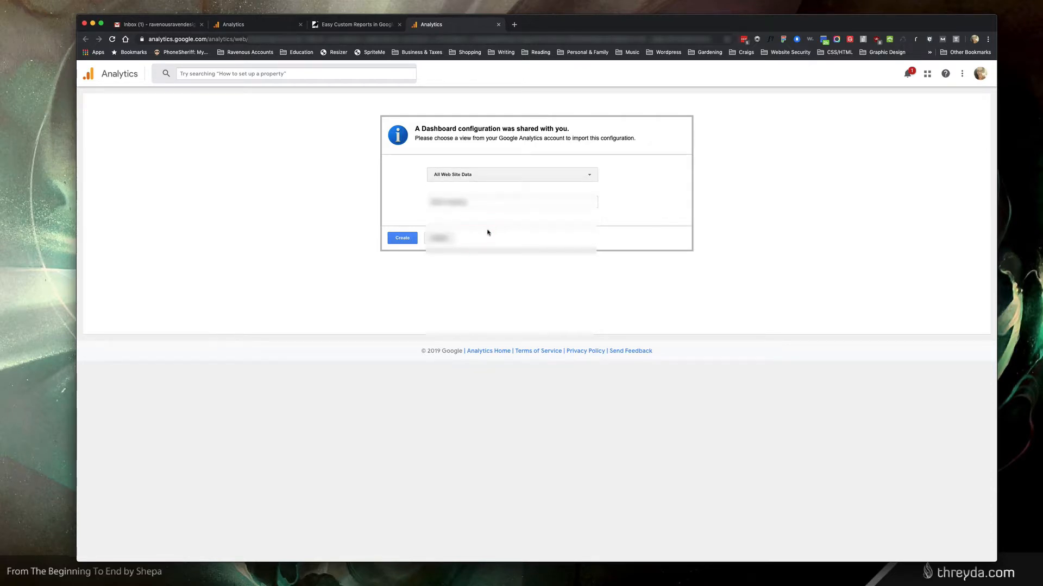
{"action": "left_click", "coordinate": [405, 241]}
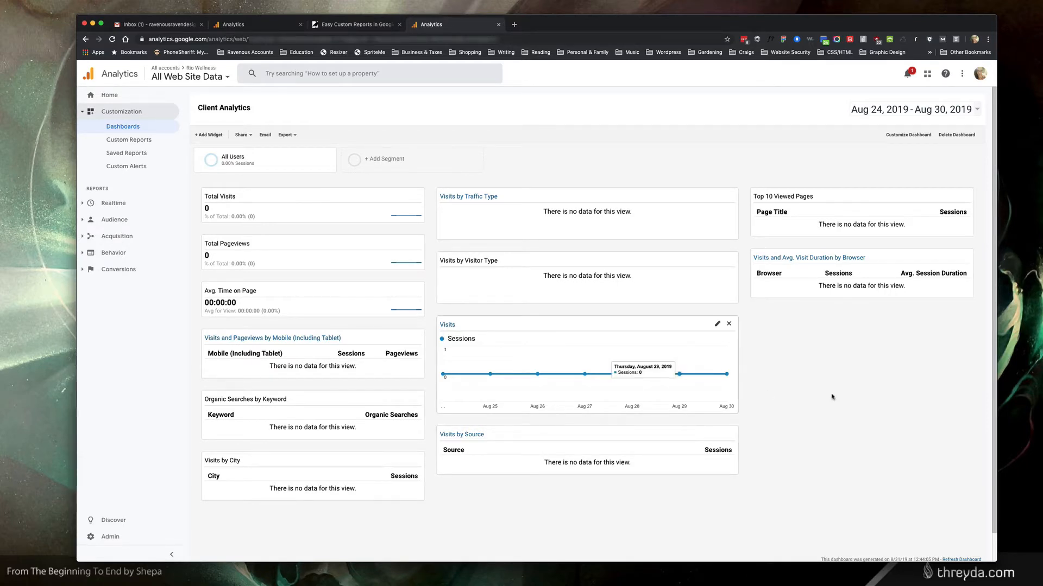
Open the email report form for the Client Analytics dashboard and check its recipient field and sending frequency options
{"action": "mouse_move", "coordinate": [407, 343]}
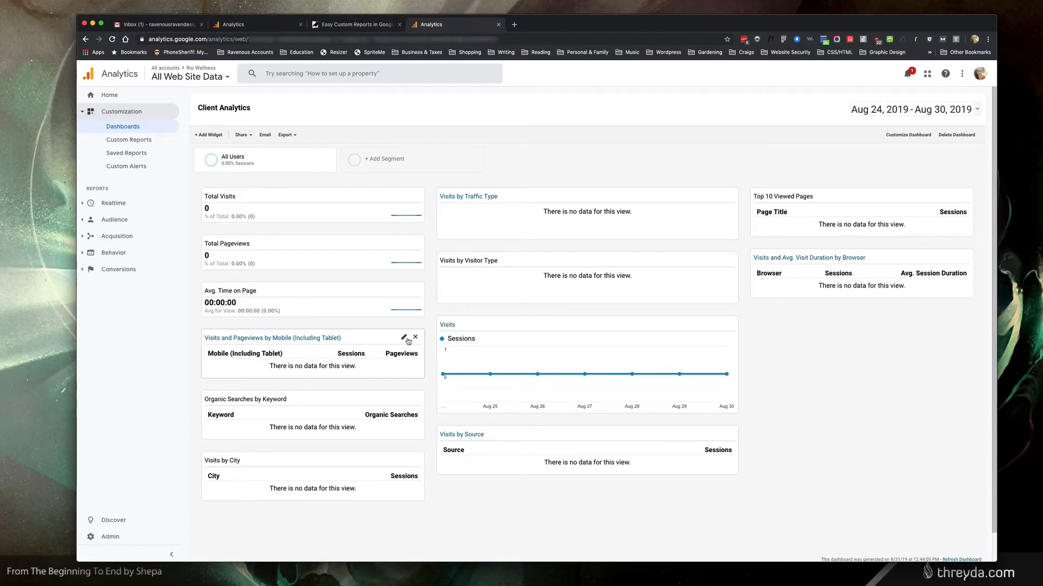
{"action": "mouse_move", "coordinate": [383, 290]}
{"action": "left_click", "coordinate": [266, 135]}
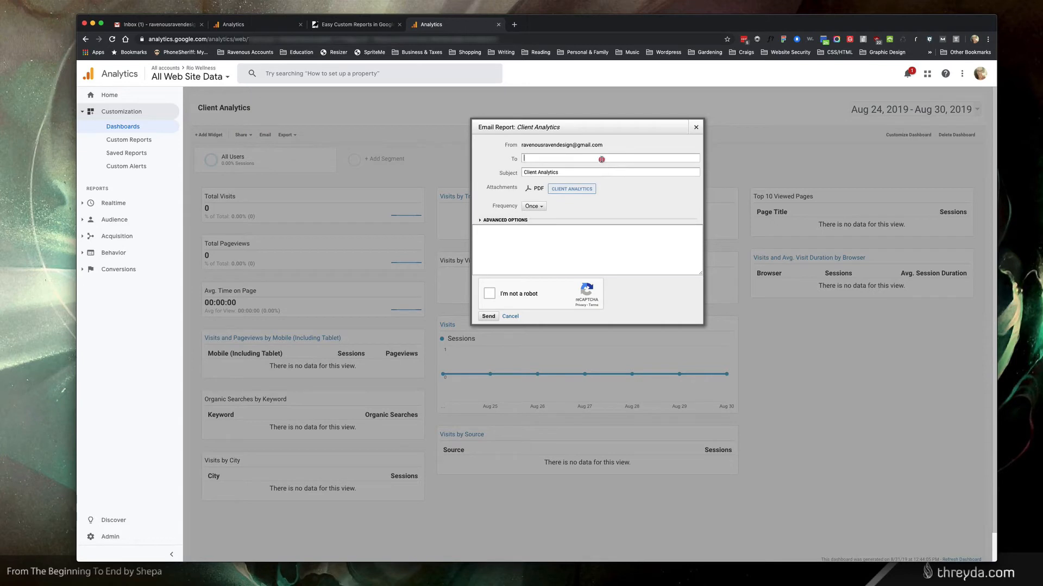
{"action": "left_click", "coordinate": [601, 160]}
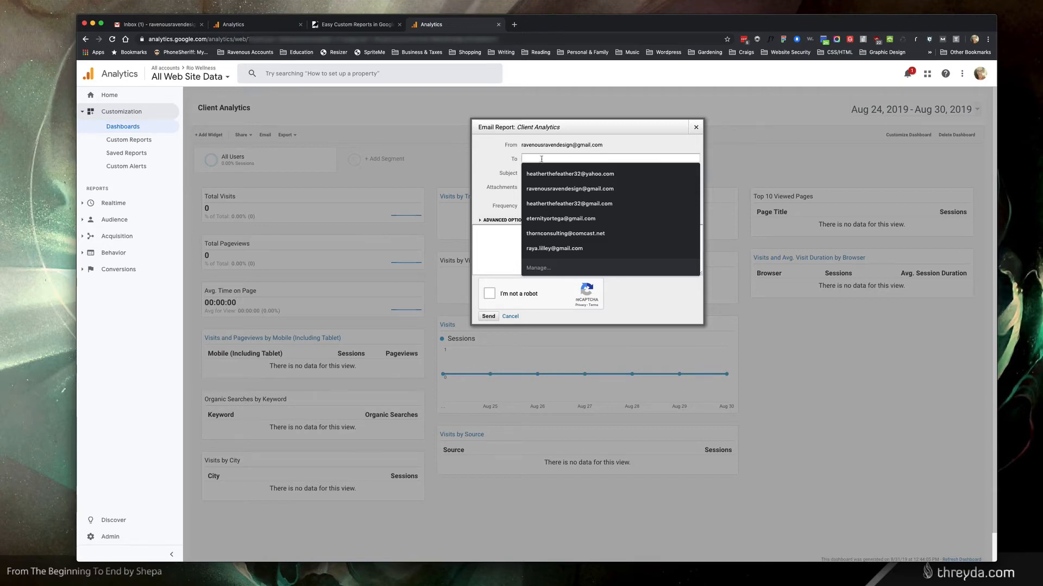
{"action": "left_click", "coordinate": [497, 161]}
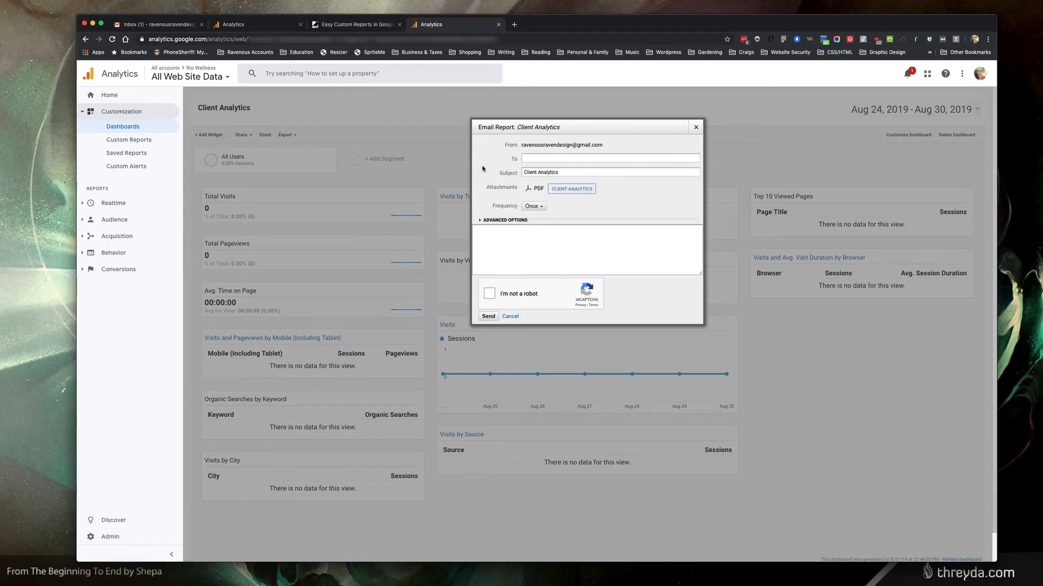
{"action": "left_click", "coordinate": [534, 207]}
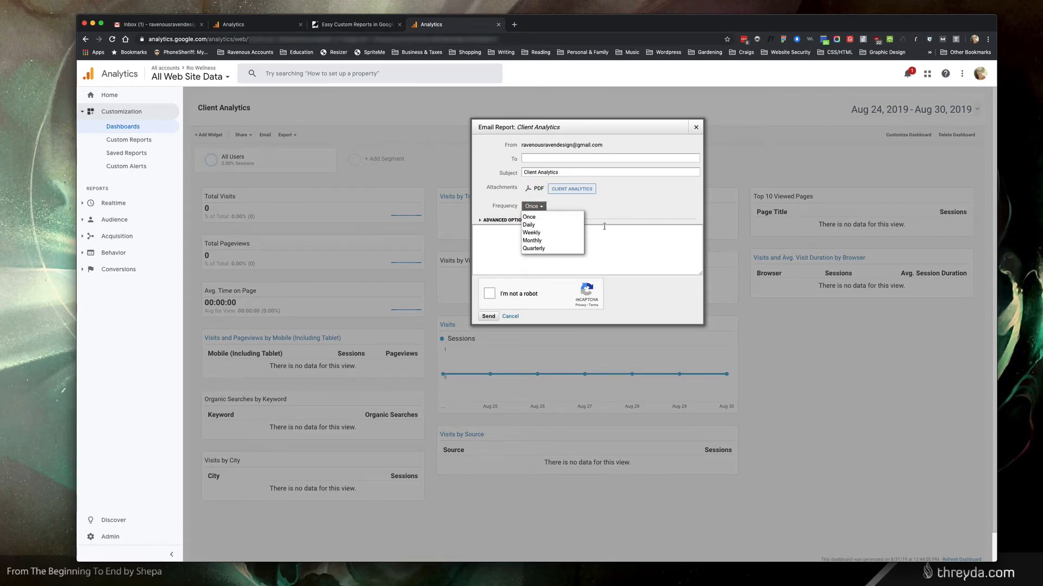
{"action": "left_click", "coordinate": [649, 210]}
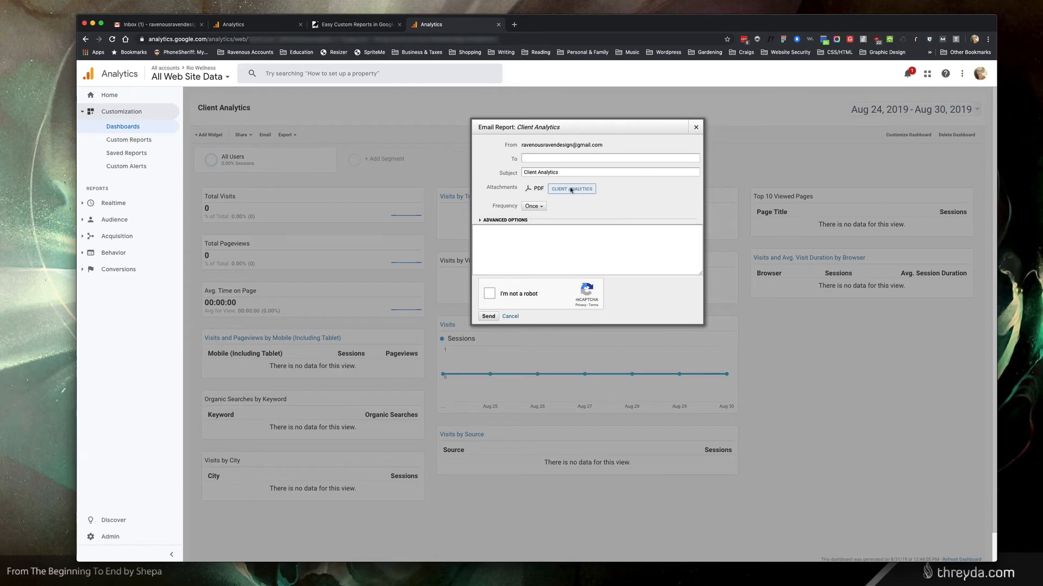
Write a message in the report email telling the client whom to call with more questions
{"action": "left_click", "coordinate": [493, 251]}
{"action": "type", "text": "If you have more questions, call up Heather."}
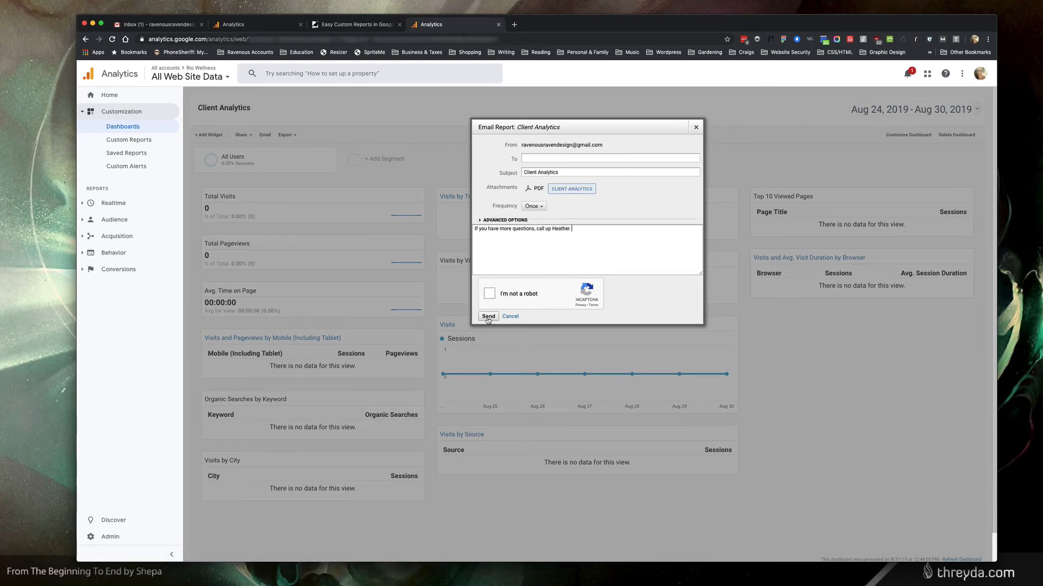
Check the advanced options for how long the emailed report stays active, and close the form without sending
{"action": "left_click", "coordinate": [493, 220]}
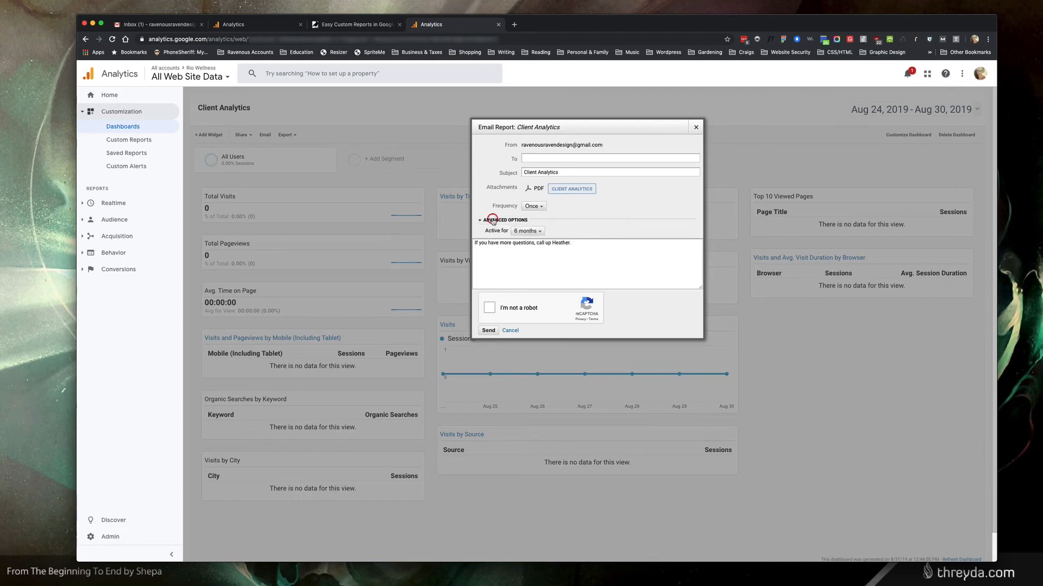
{"action": "left_click", "coordinate": [541, 234]}
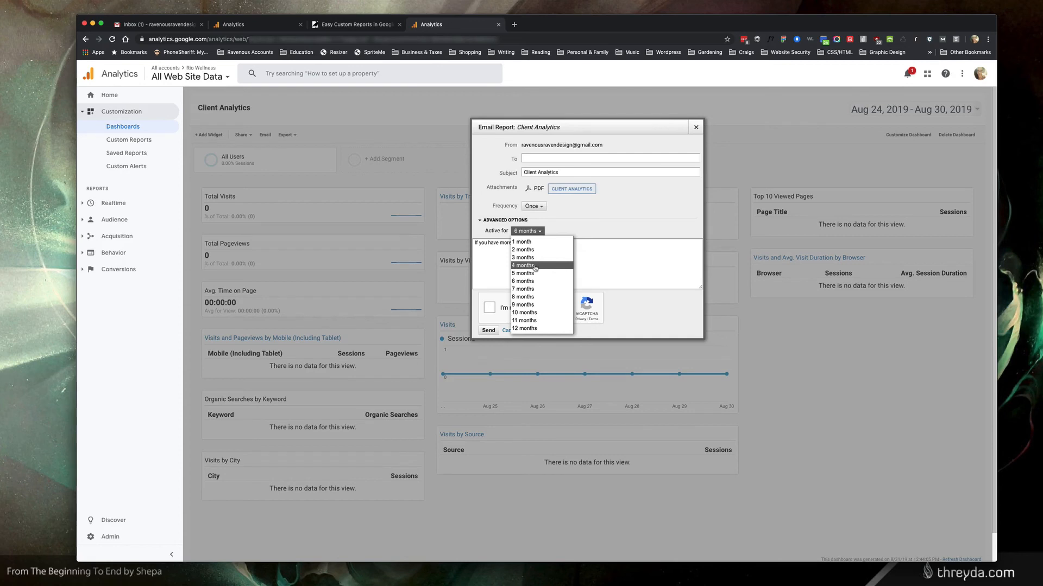
{"action": "left_click", "coordinate": [669, 268]}
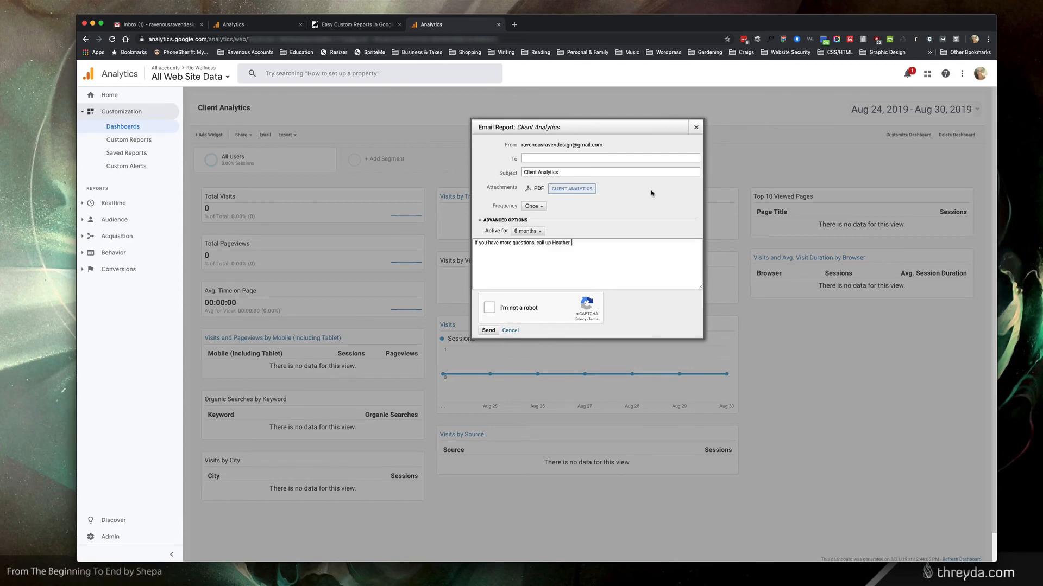
{"action": "left_click", "coordinate": [529, 232]}
{"action": "left_click", "coordinate": [632, 205]}
{"action": "left_click", "coordinate": [695, 128]}
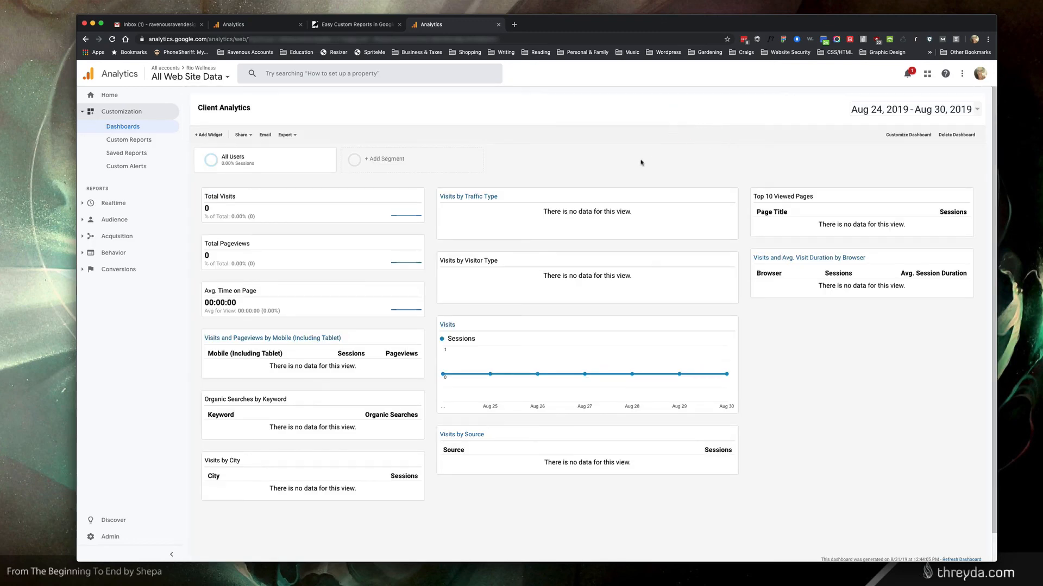